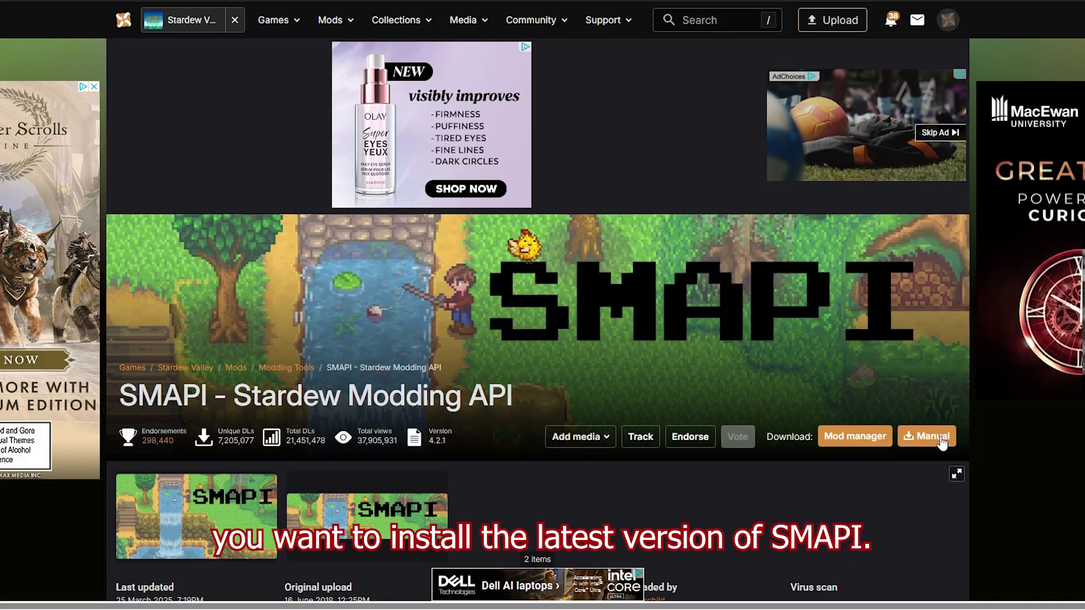
Download the SMAPI 4.2.1 zip (40.0MB) using Nexus Mods' free manual slow download.
click(927, 436)
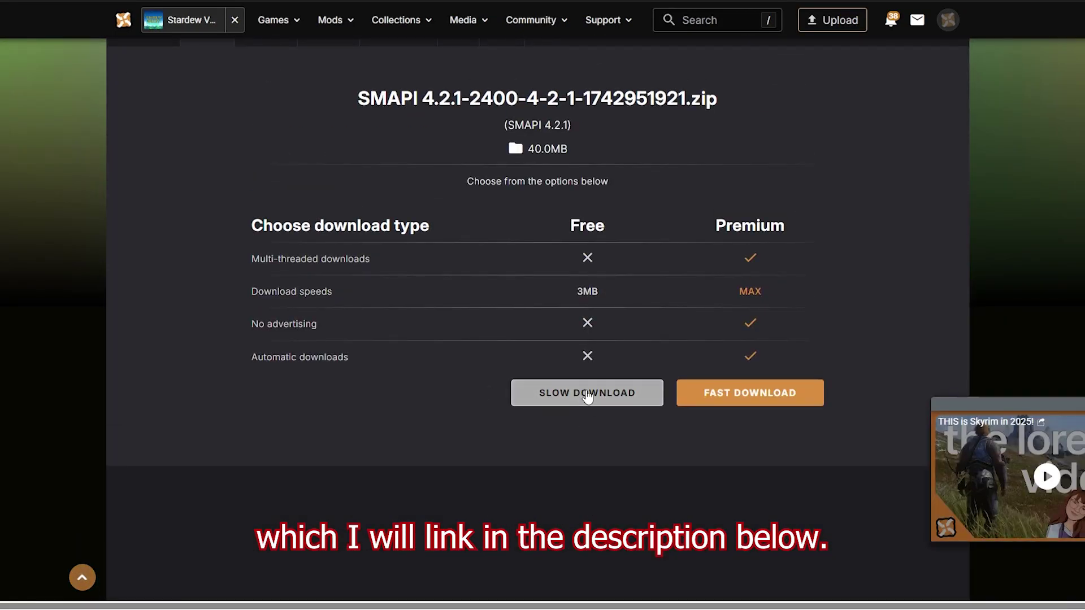
click(621, 395)
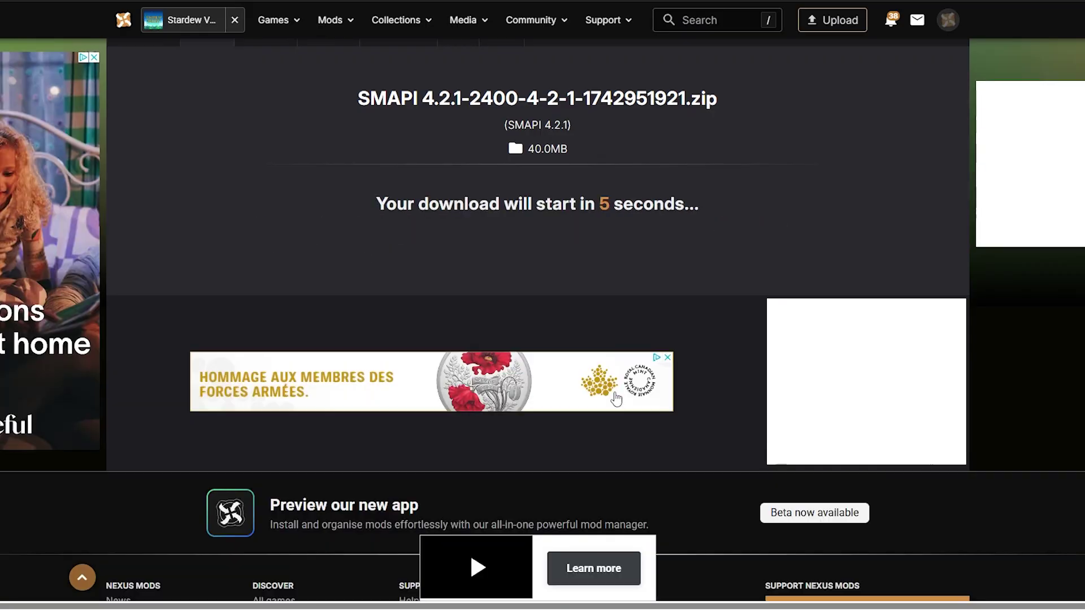
scroll(655, 458, up, 1)
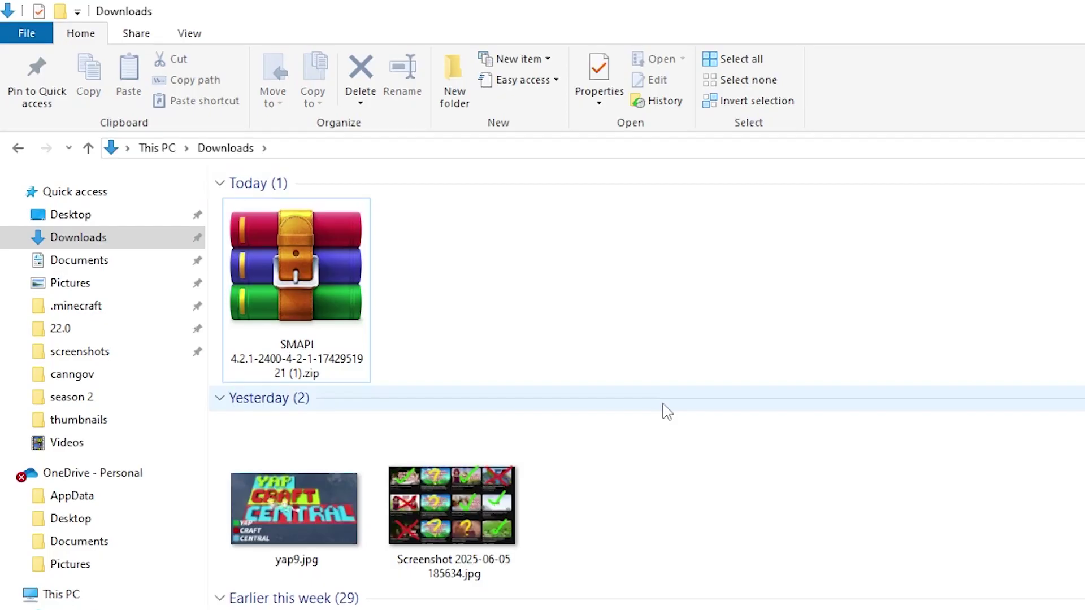
Extract the SMAPI zip with WinRAR into Downloads\SMAPI, dropping the version from the folder name.
right_click(331, 282)
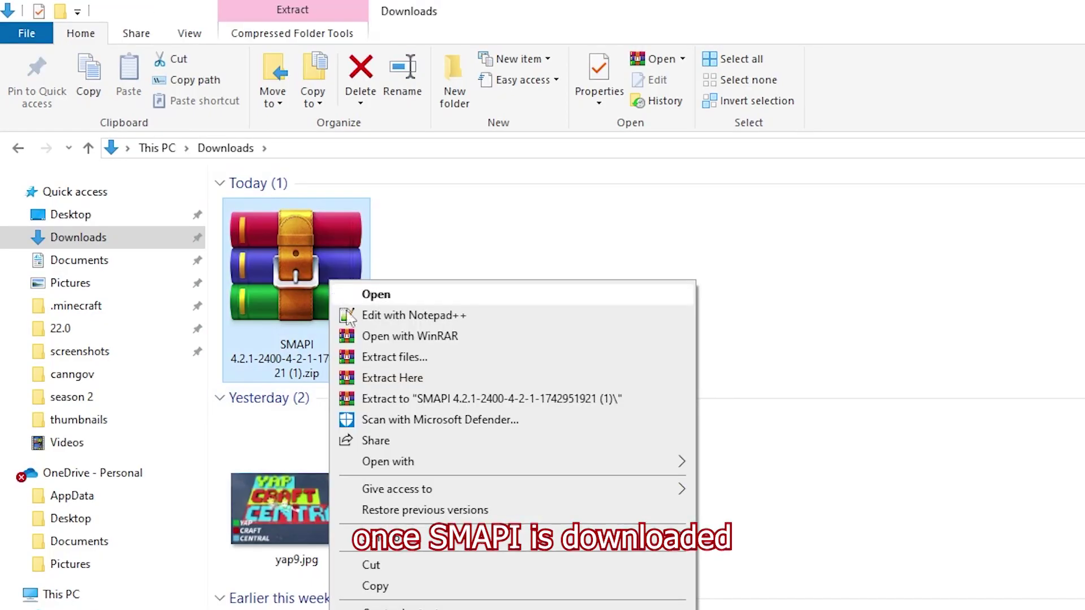
click(395, 357)
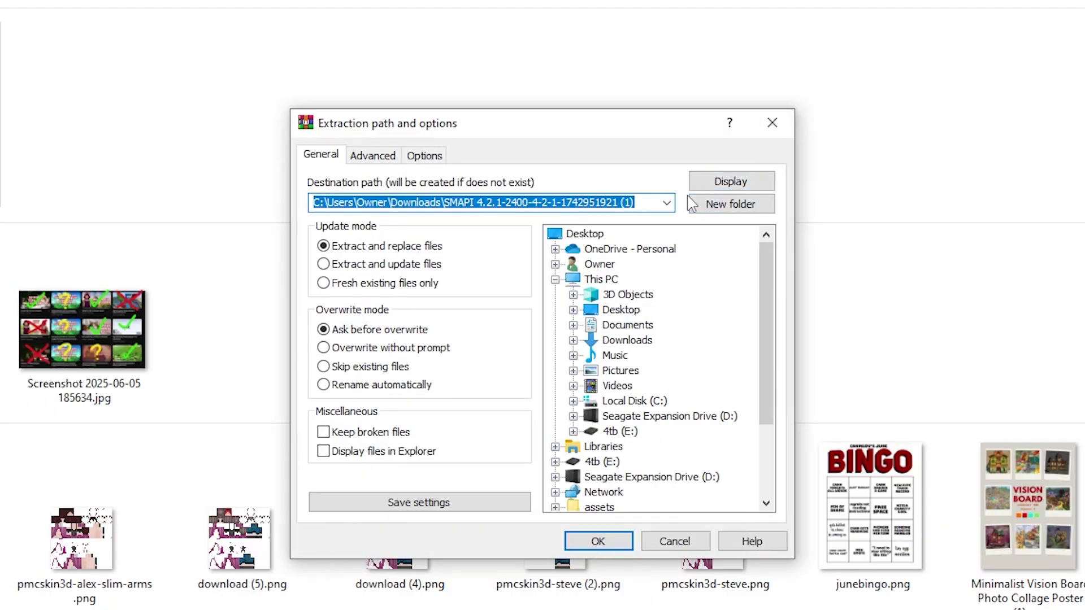
drag(647, 199, 483, 206)
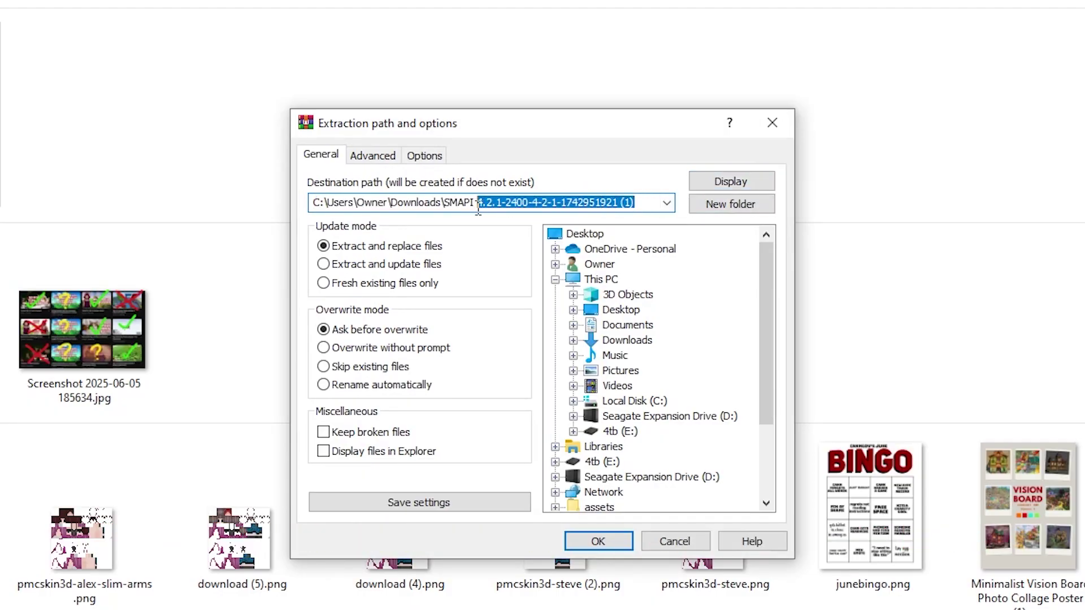
key(BackSpace)
key(Escape)
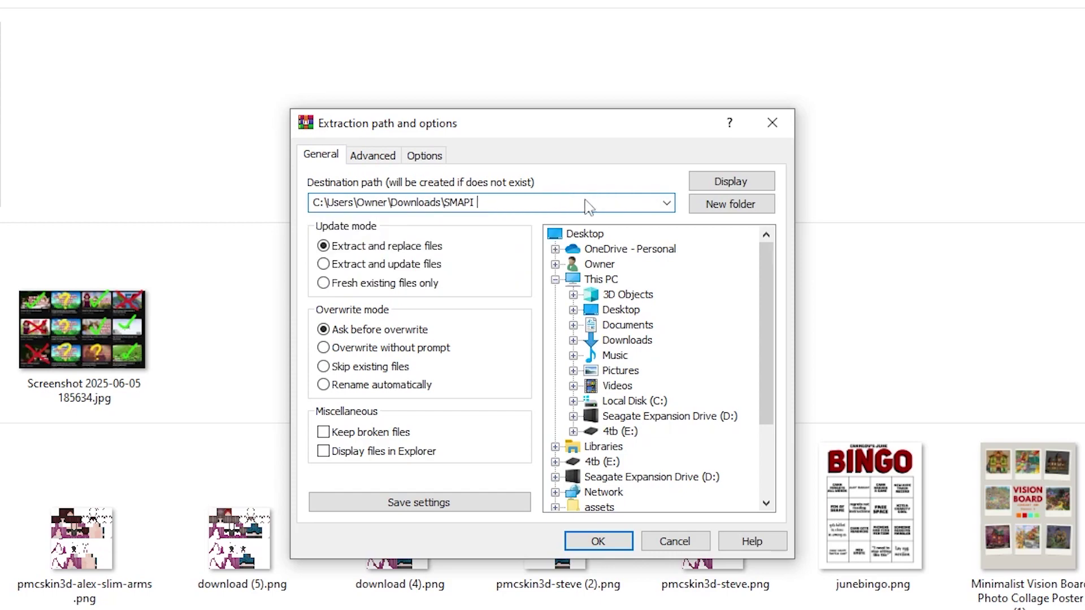
click(613, 548)
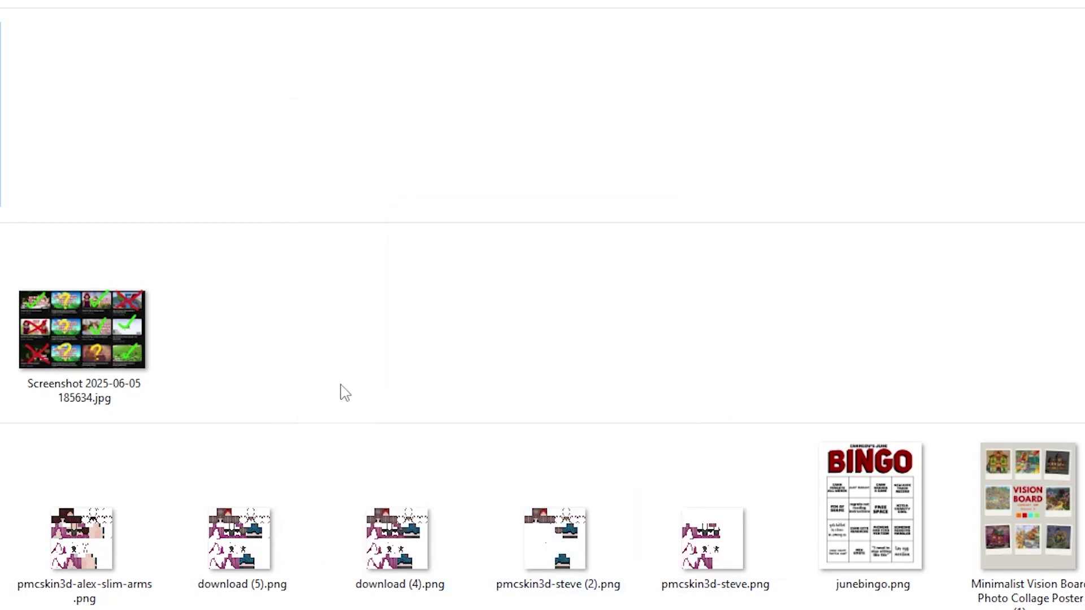
In SMAPI > SMAPI 4.2.1 installer, check README.txt and run install on Windows.bat.
double_click(348, 143)
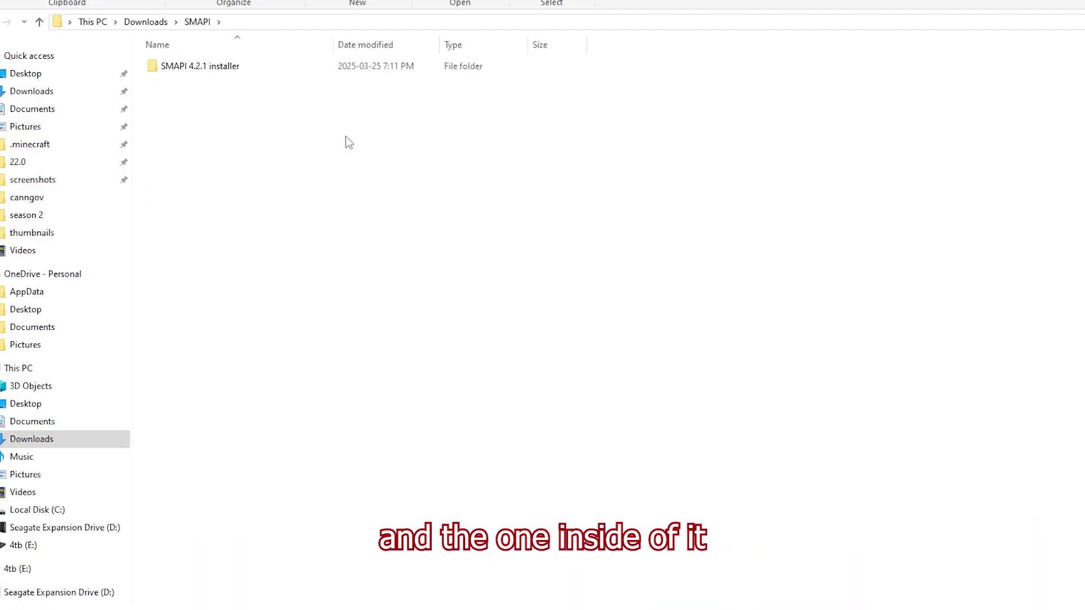
click(213, 69)
double_click(213, 69)
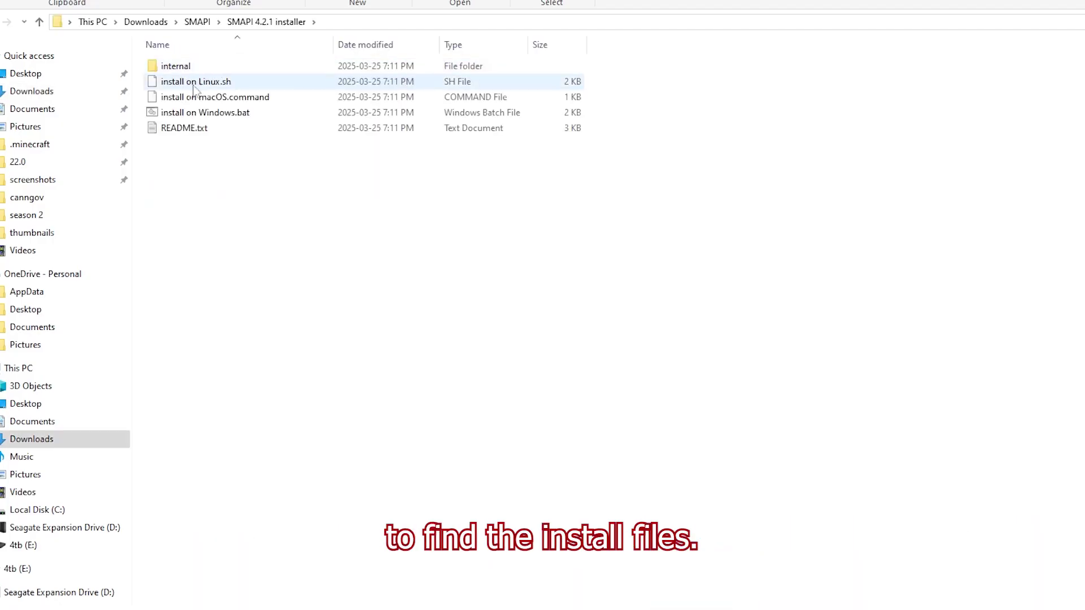
double_click(184, 130)
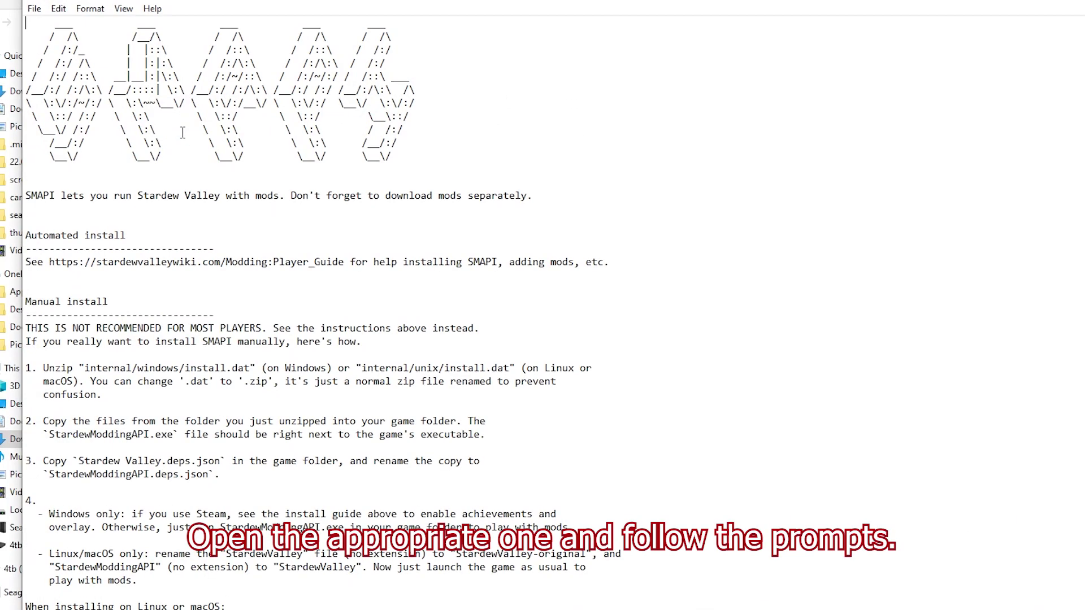
scroll(178, 112, down, 1)
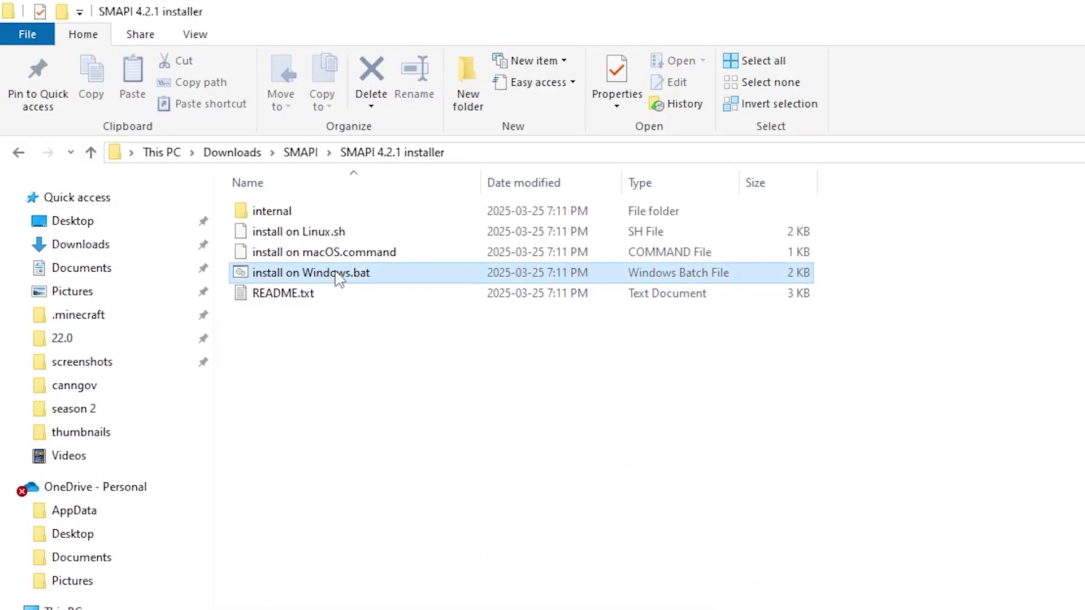
double_click(334, 269)
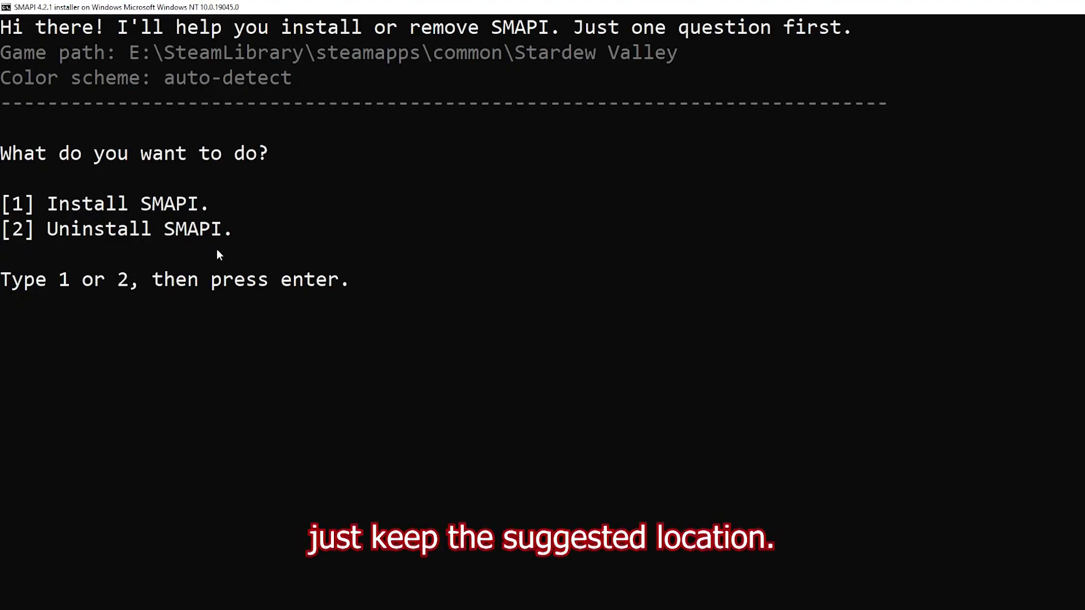
Install SMAPI from the console and copy the printed StardewModdingAPI.exe %command% launch line.
key(Return)
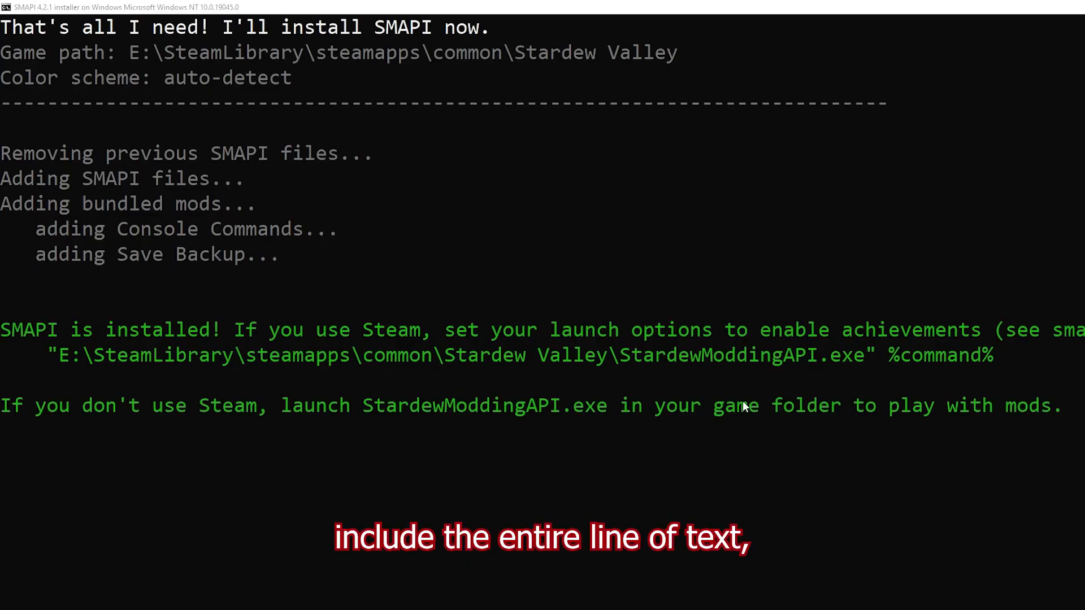
click(462, 355)
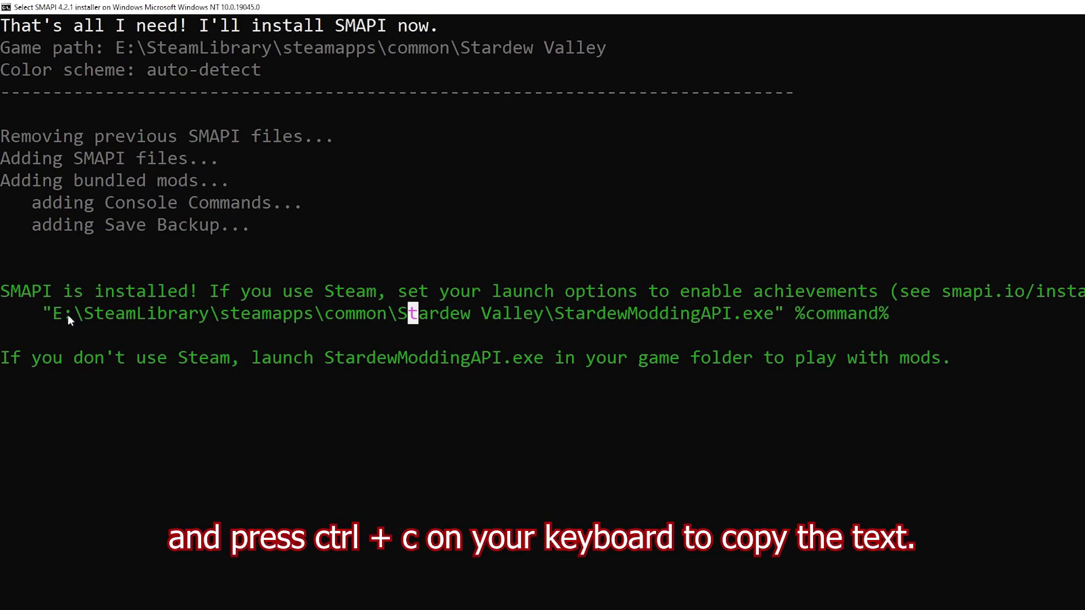
drag(68, 315, 888, 326)
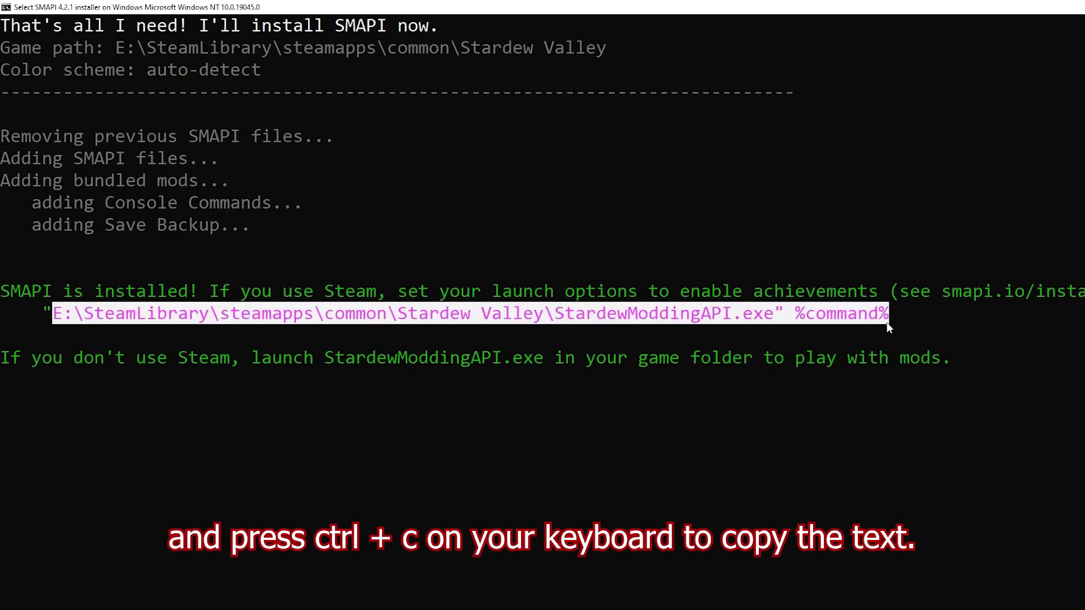
click(98, 314)
drag(35, 314, 880, 317)
key(ctrl+c)
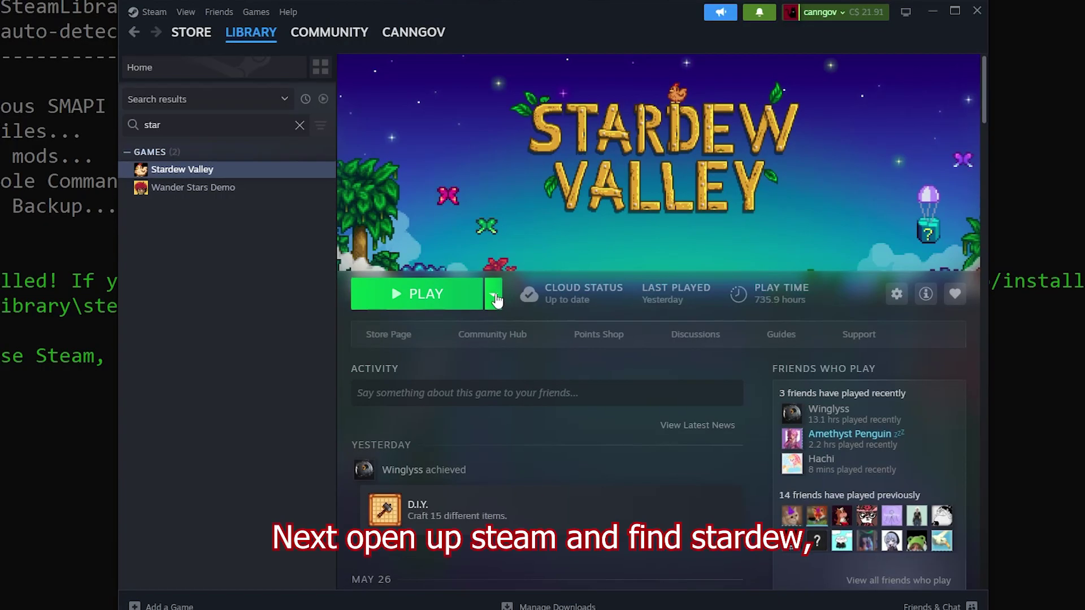
Replace Stardew Valley's Steam Launch Options with the pasted StardewModdingAPI.exe %command% line.
click(499, 299)
click(898, 296)
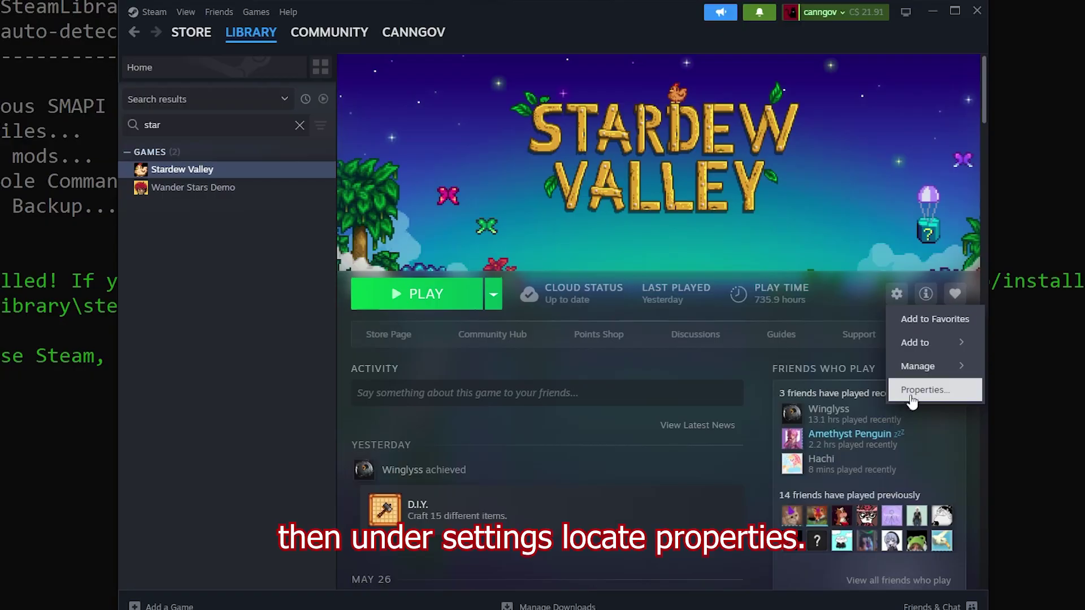
click(907, 391)
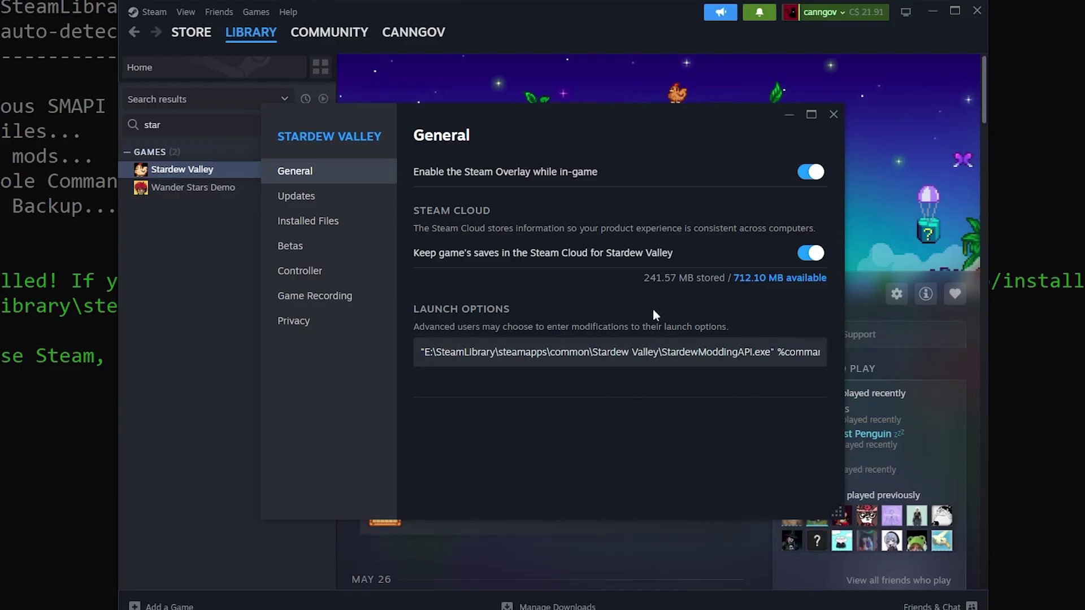
click(430, 353)
drag(421, 353, 881, 377)
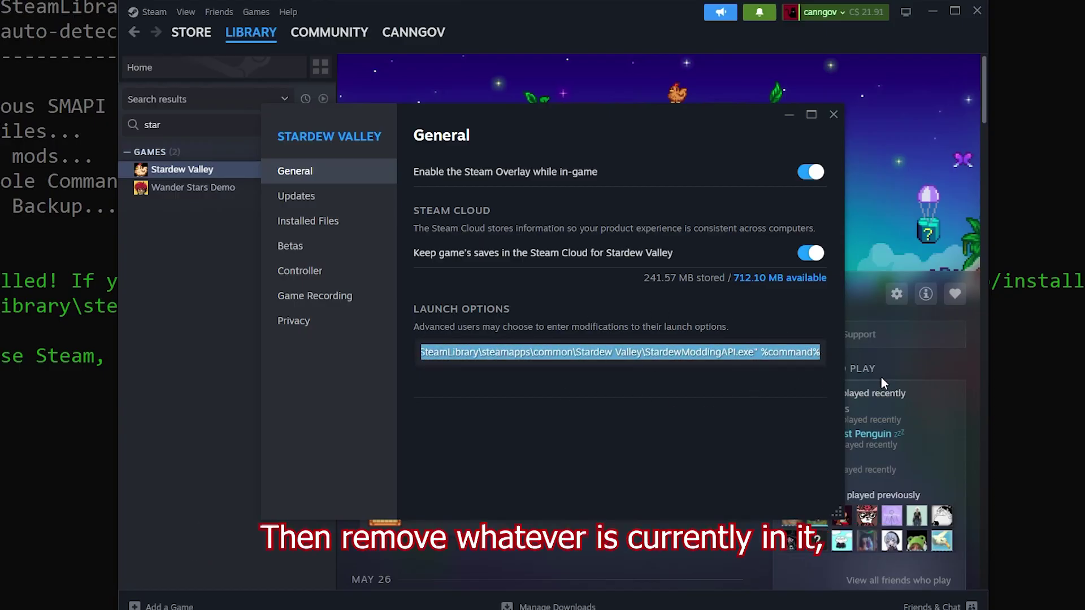
key(ctrl+v)
click(727, 374)
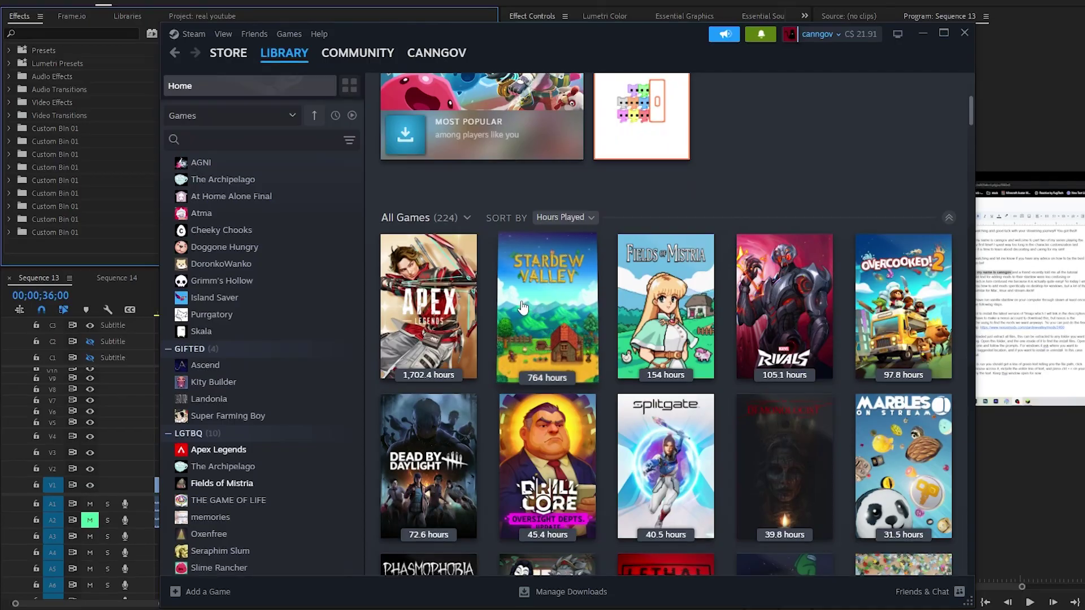
click(548, 311)
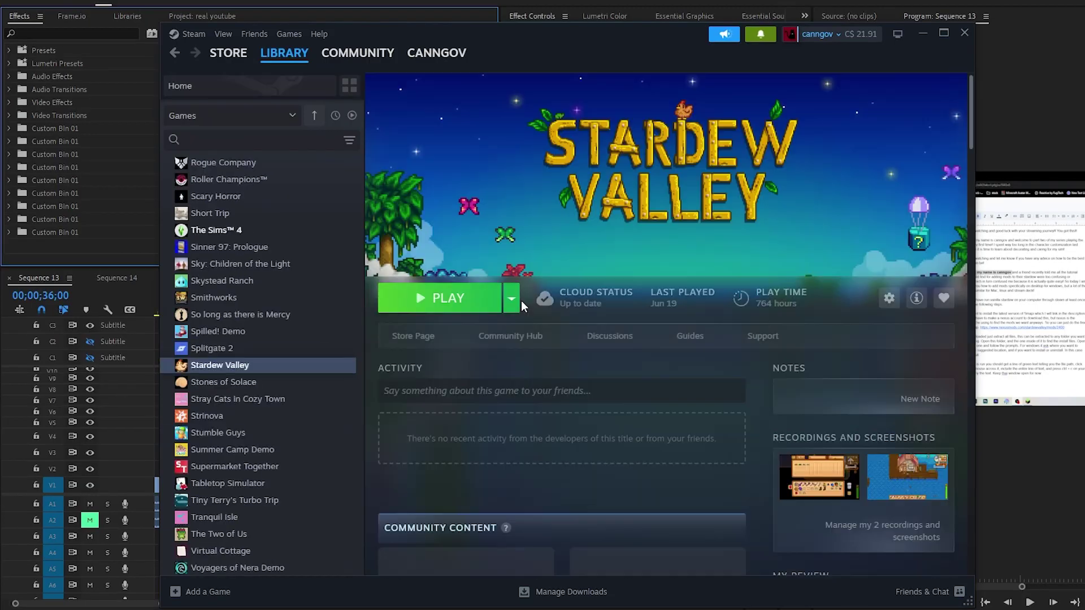
Launch Stardew Valley from its Steam library page, opening the SMAPI 4.2.1 console.
click(451, 305)
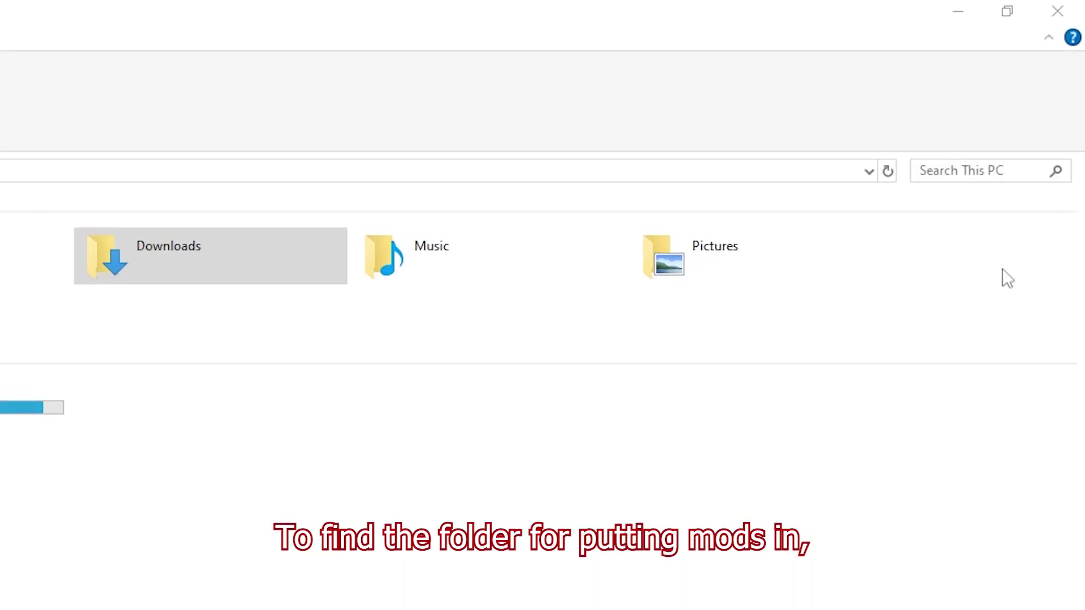
Search This PC for 'steam' and go into SteamLibrary > steamapps > common.
click(950, 177)
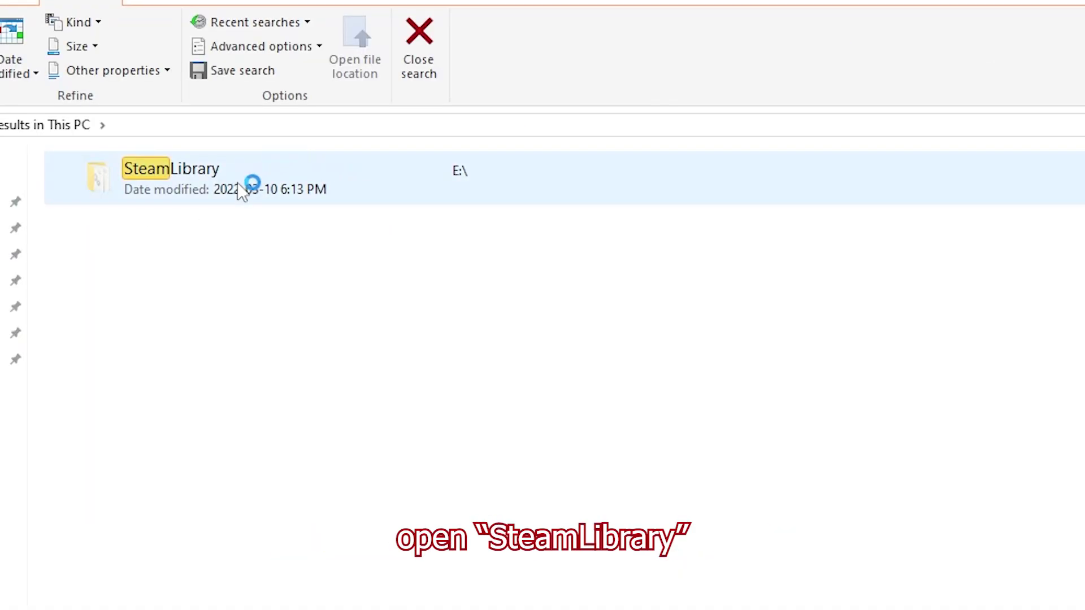
double_click(251, 184)
double_click(181, 191)
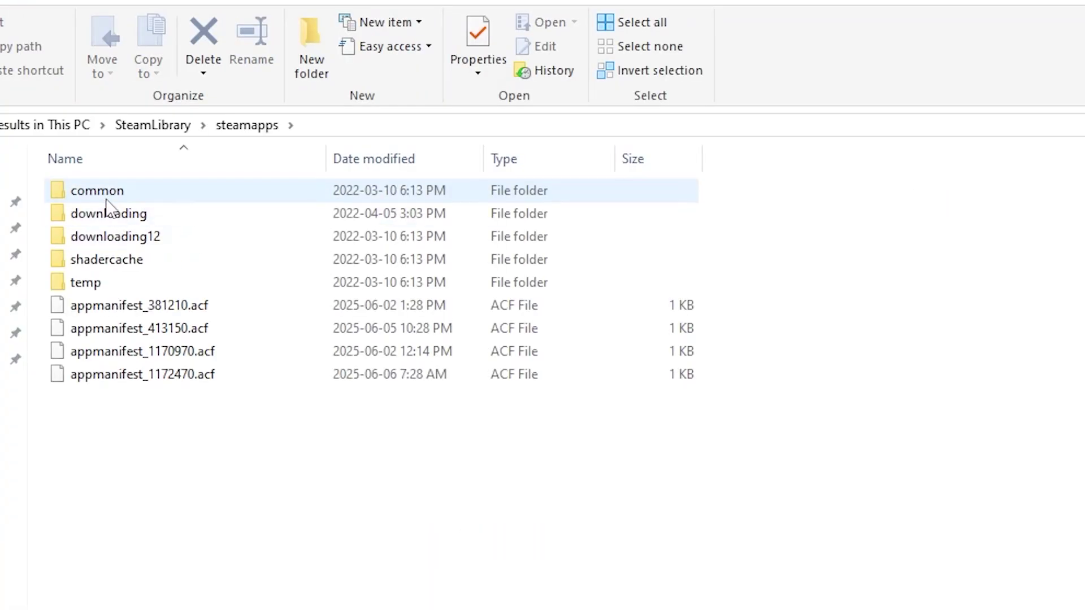
double_click(156, 191)
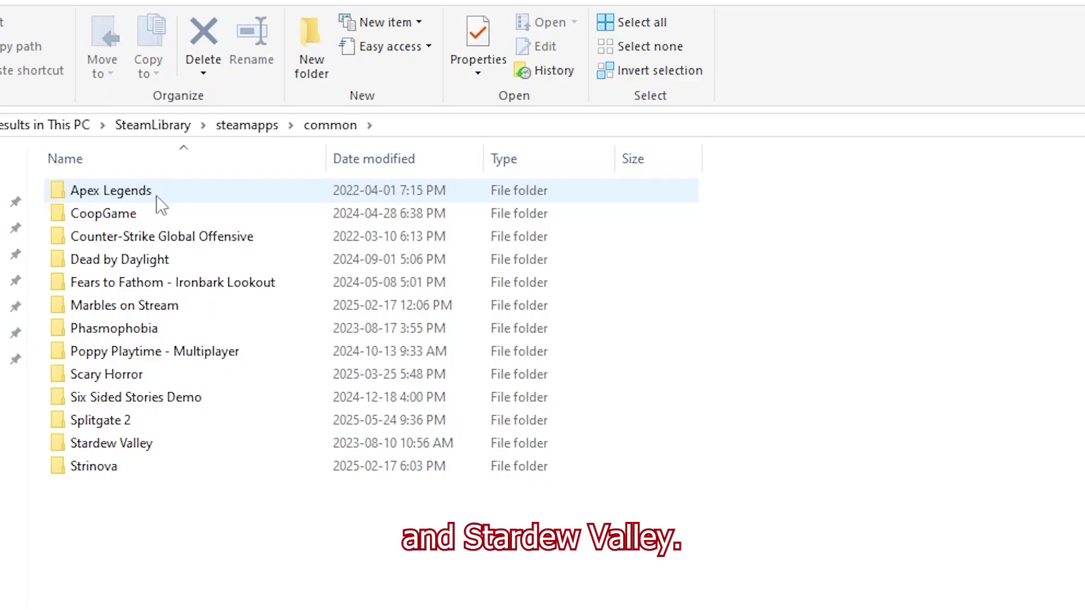
Pin the Stardew Valley game folder in common to Quick access.
double_click(140, 445)
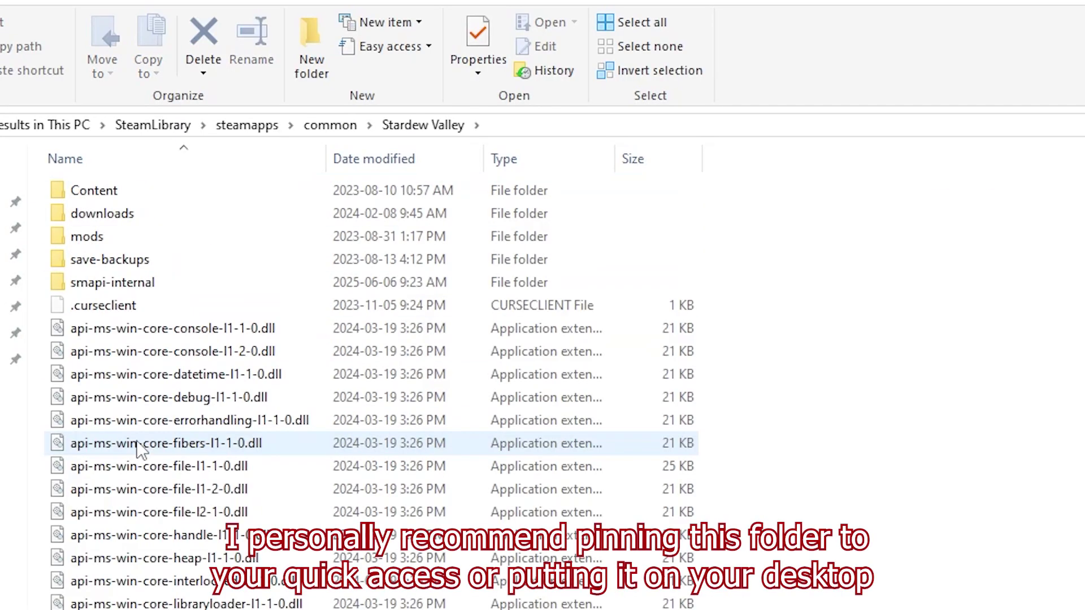
click(330, 125)
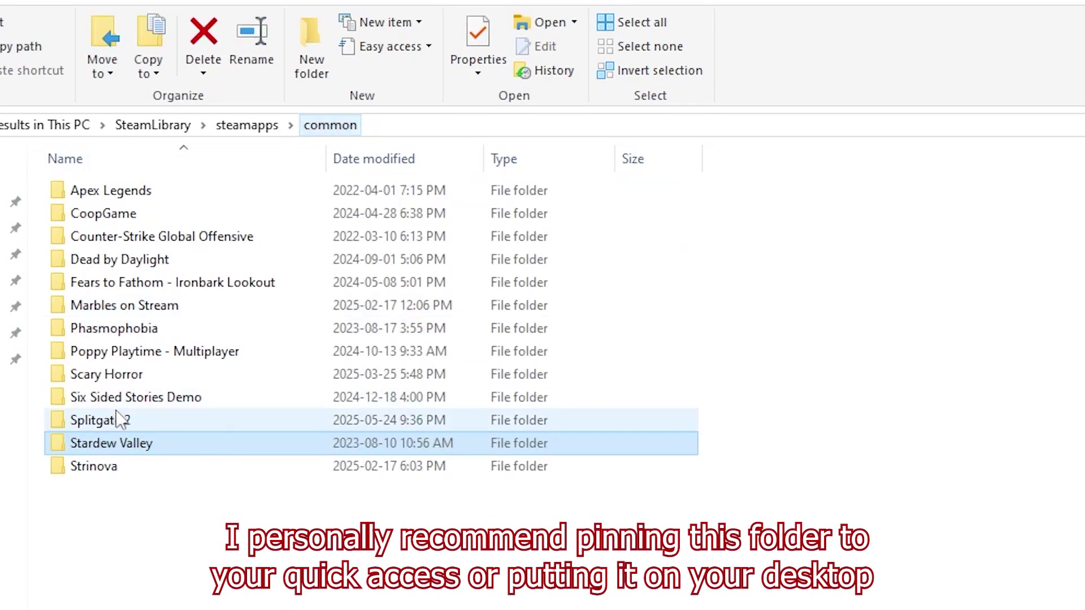
right_click(125, 457)
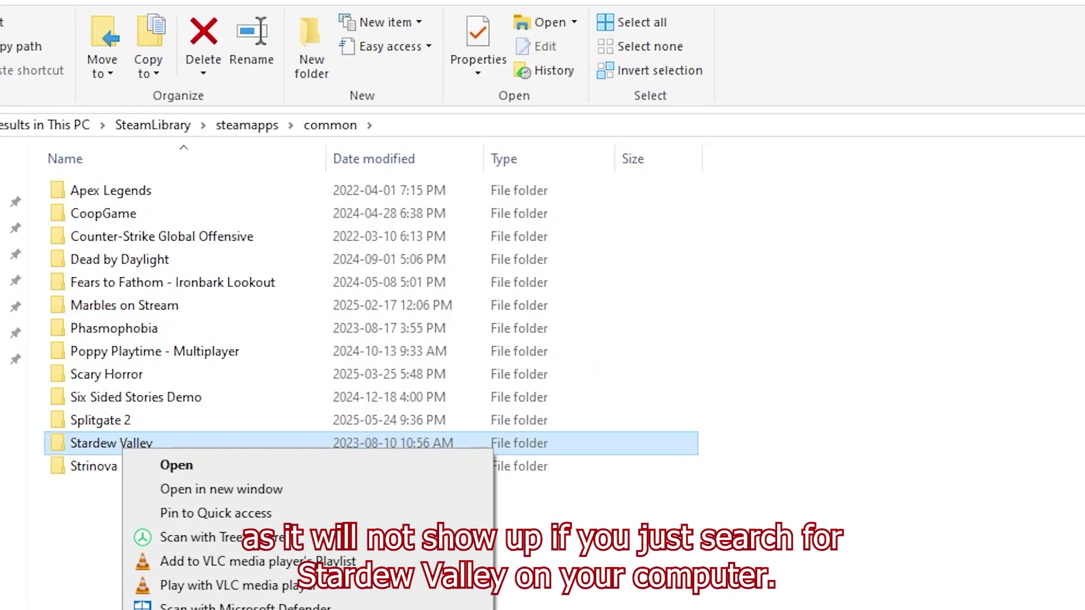
click(180, 513)
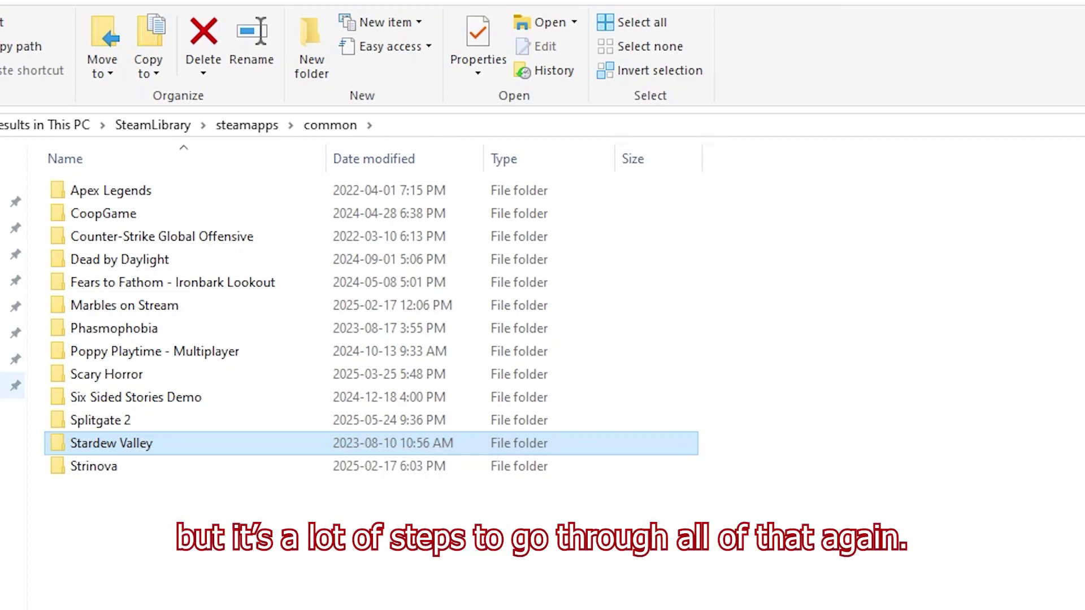
Open the Stardew Valley folder from Quick access and go into its mods folder.
click(15, 386)
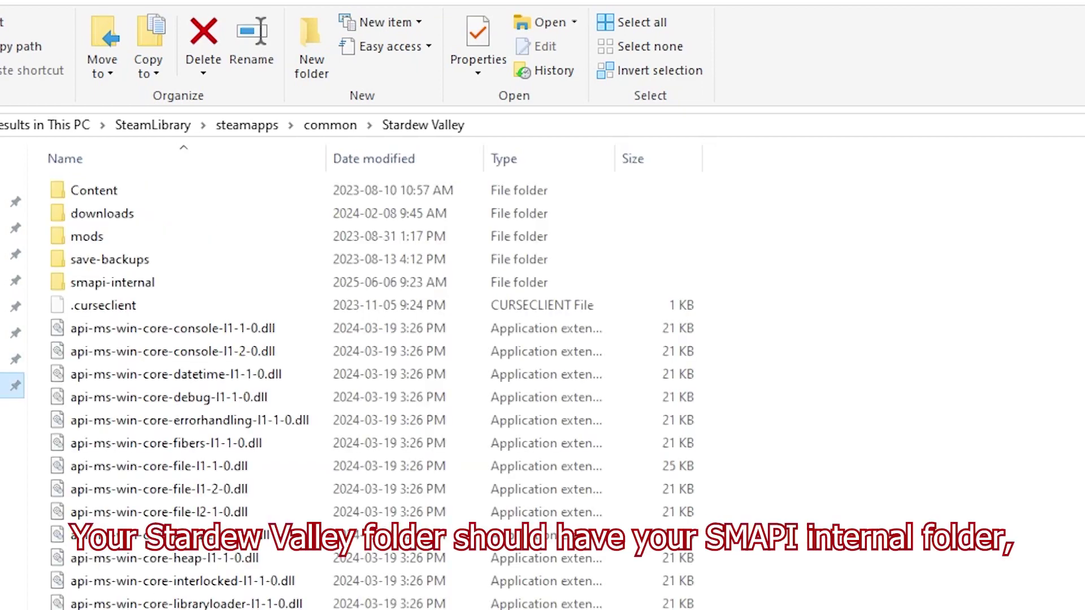
double_click(136, 240)
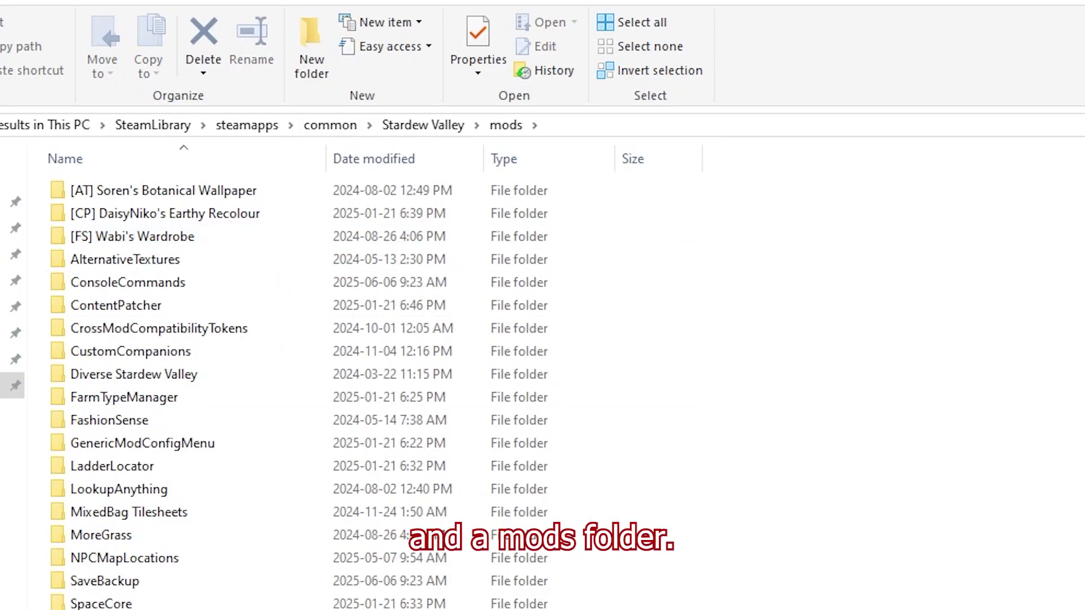
drag(291, 608, 222, 194)
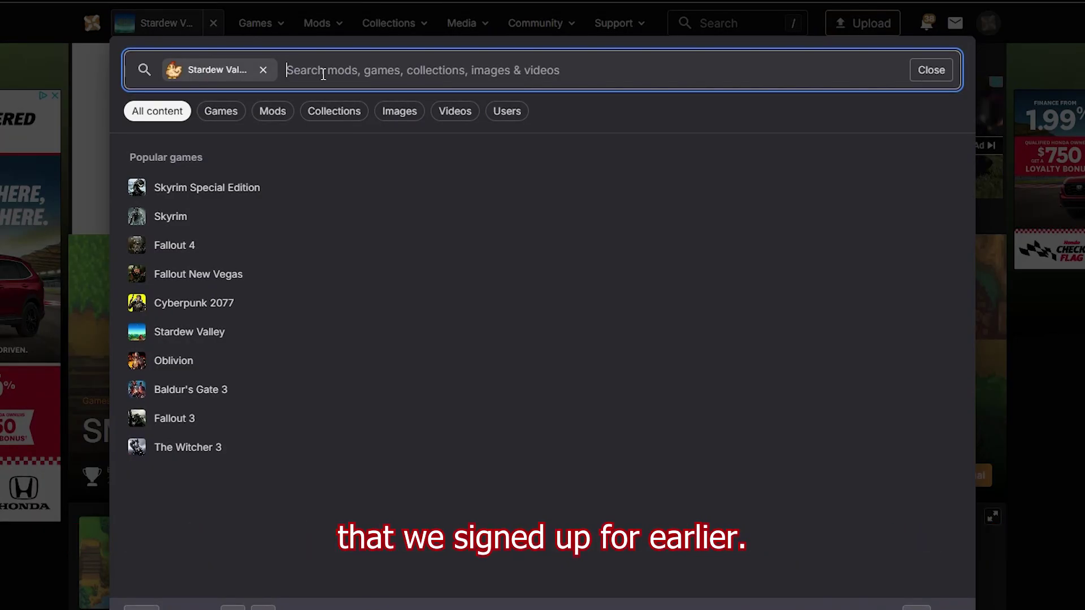
Start a manual download of NPC Map Locations and follow its required SMAPI link.
text(s)
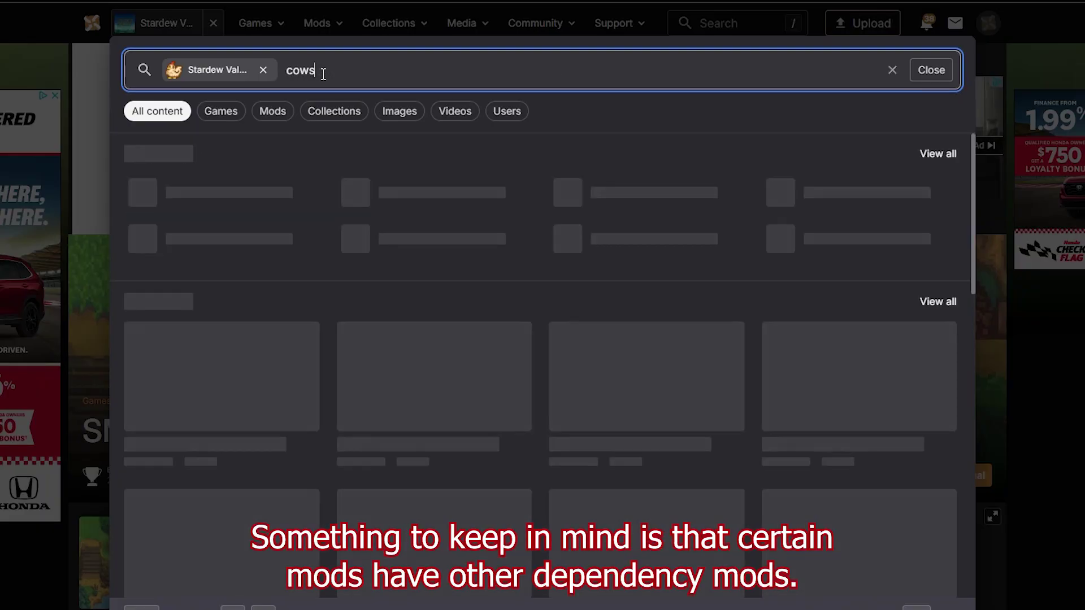
key(Return)
key(Caps_Lock)
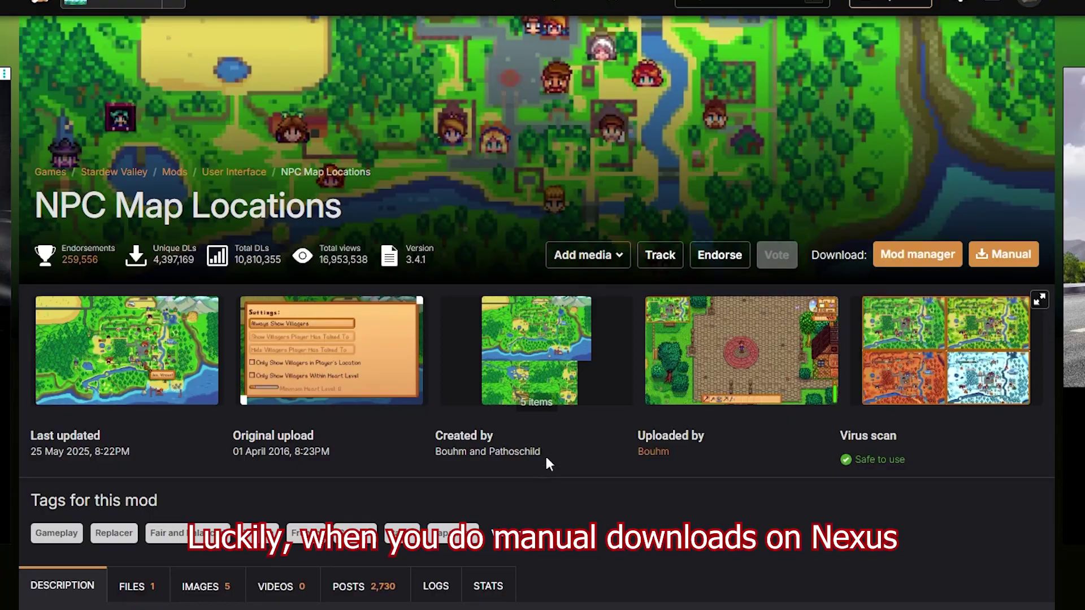
click(988, 254)
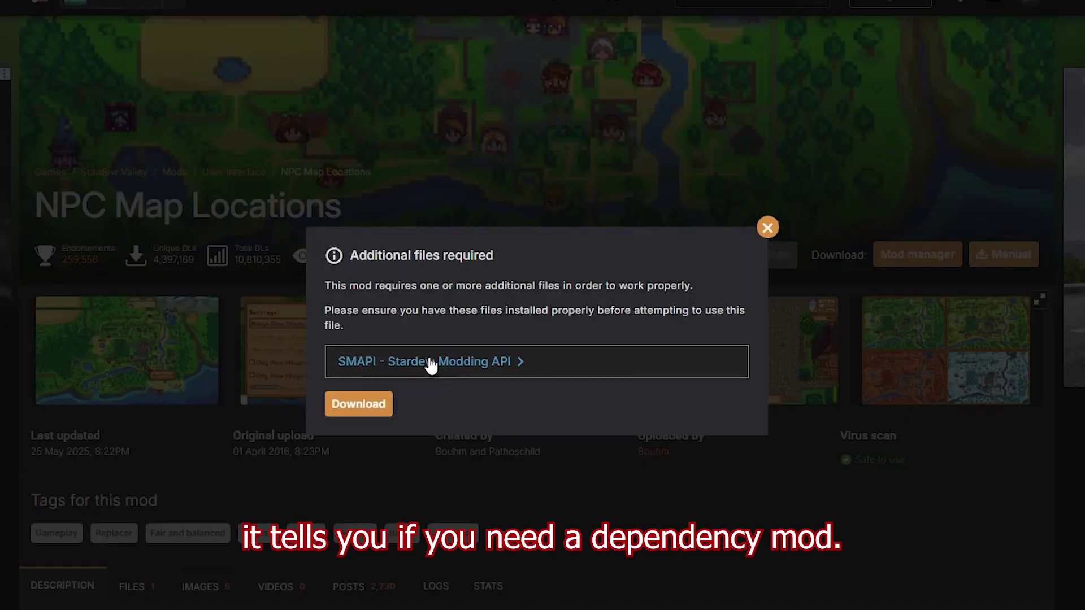
click(431, 365)
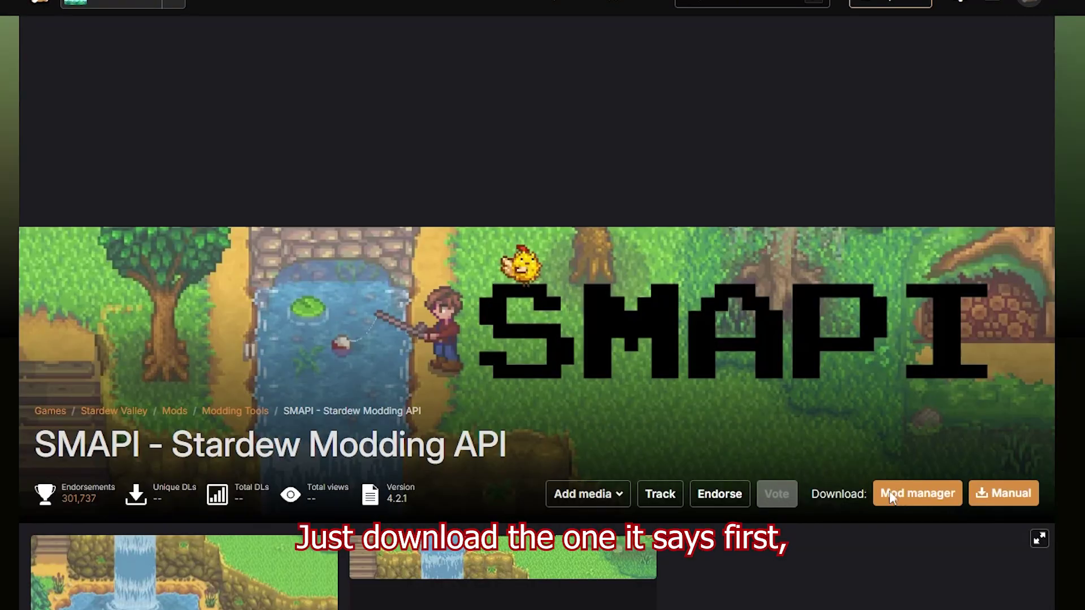
Download the SMAPI 4.2.1 zip via the free slow download.
click(993, 495)
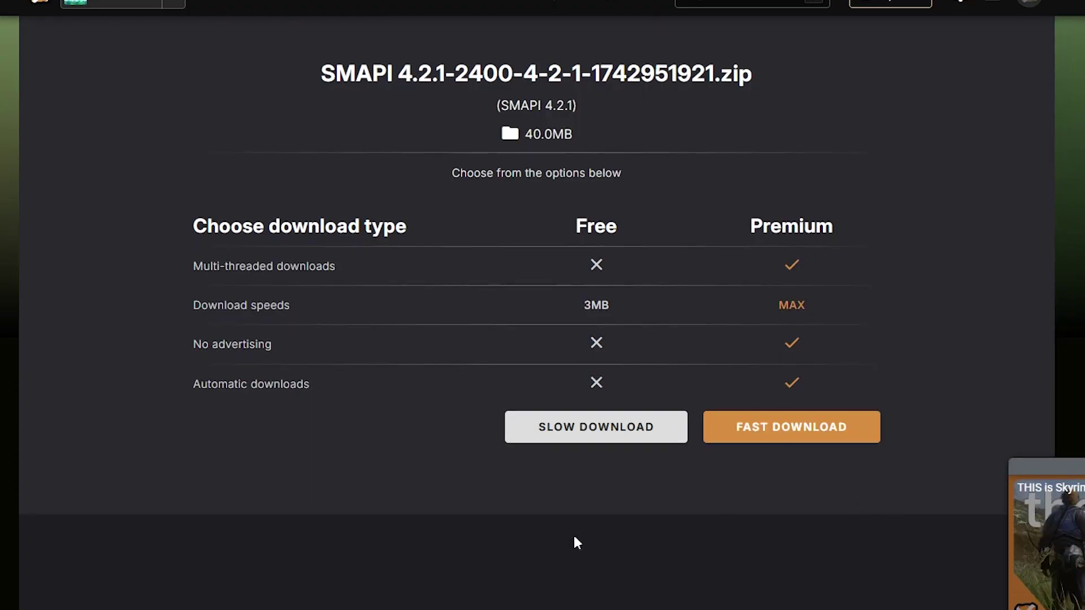
click(618, 440)
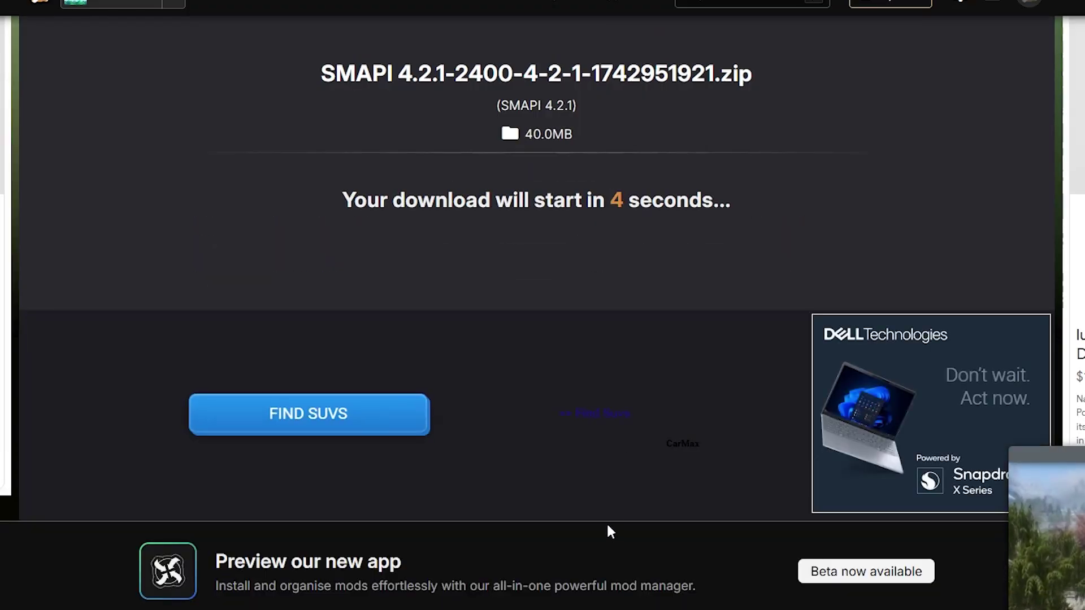
scroll(608, 532, up, 1)
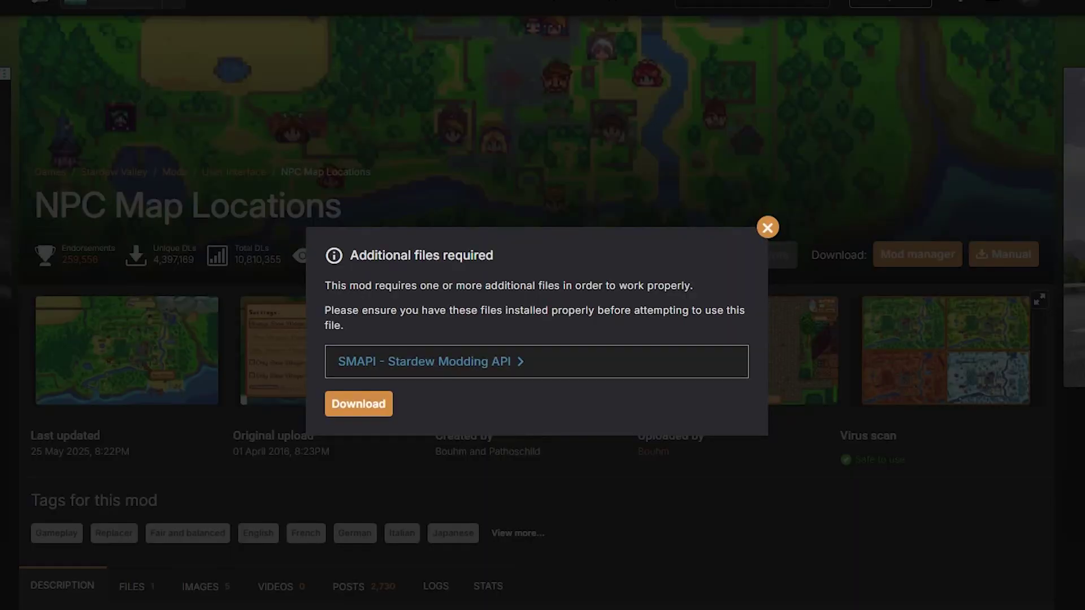
Download the NPC Map Locations 3.4.1 zip (104KB) using the free slow download.
click(358, 404)
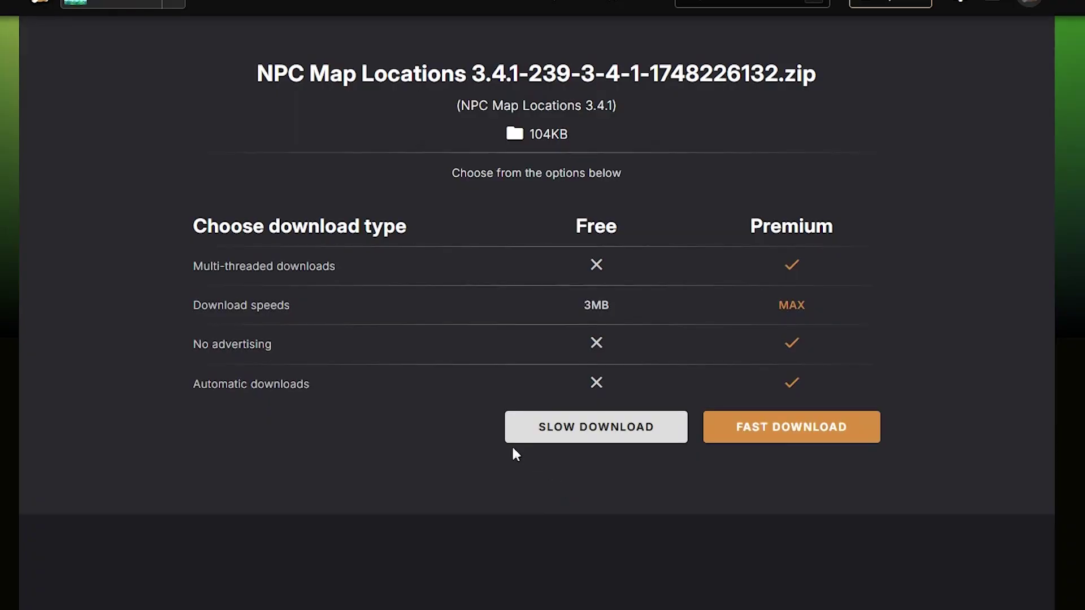
click(548, 427)
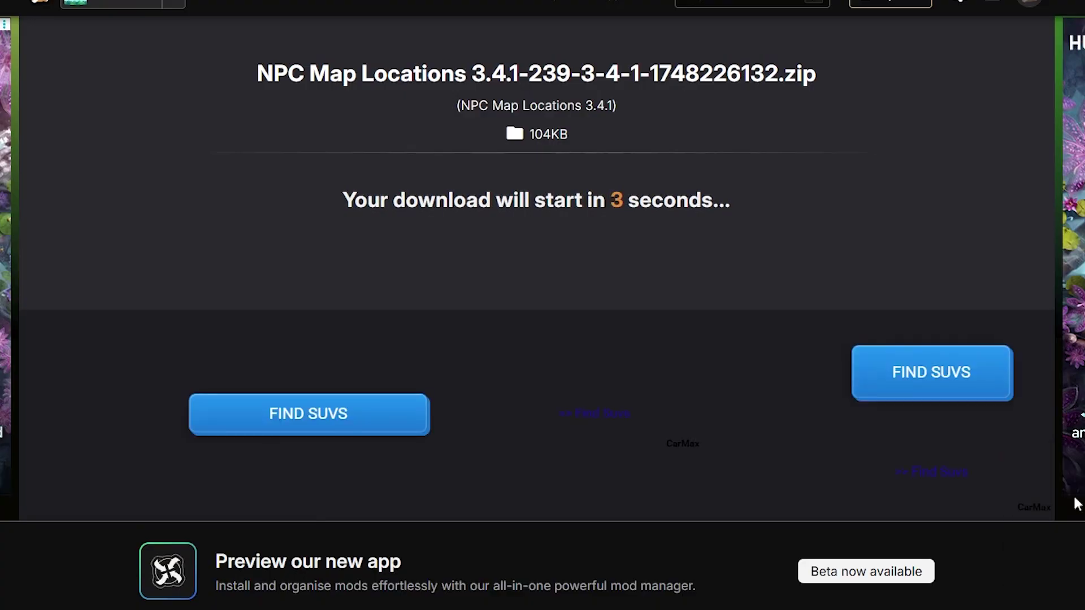
scroll(718, 450, up, 4)
scroll(719, 453, up, 1)
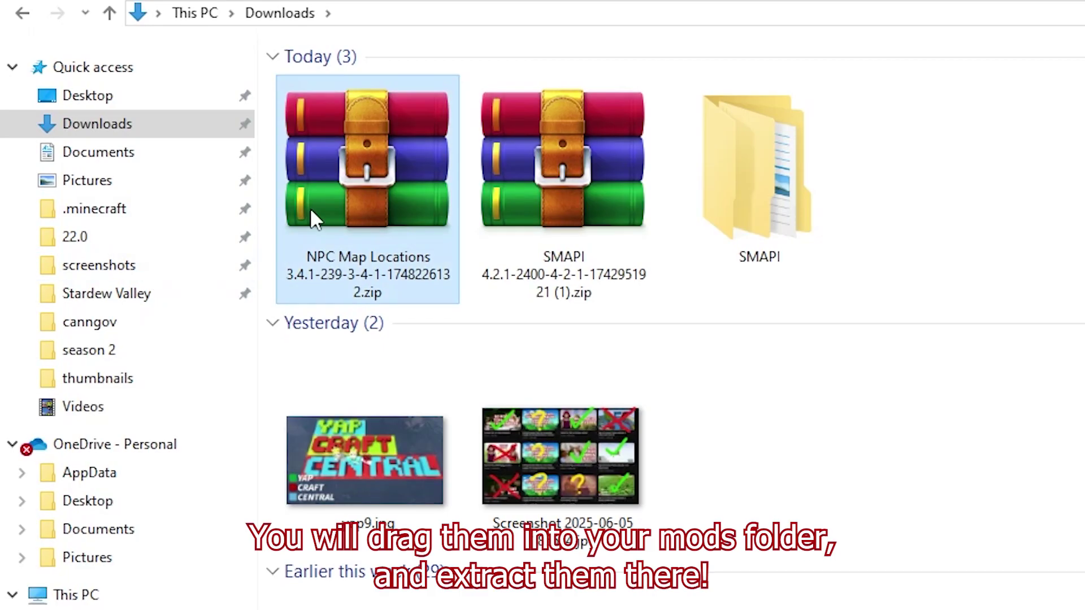
Copy the NPC Map Locations zip from Downloads into the Stardew Valley mods folder.
right_click(309, 208)
key(Escape)
click(138, 295)
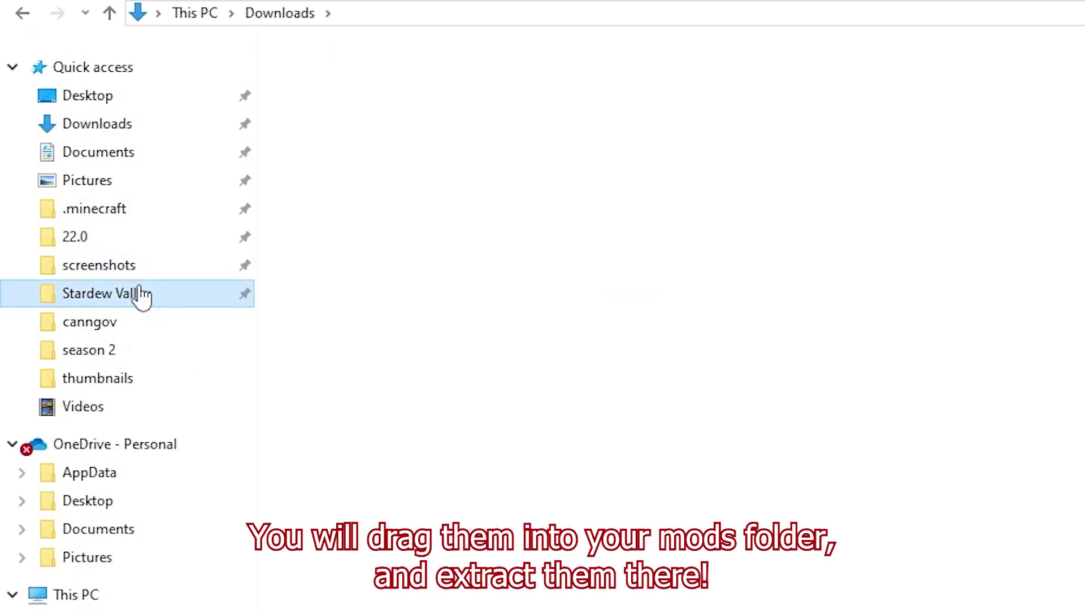
click(332, 141)
double_click(331, 143)
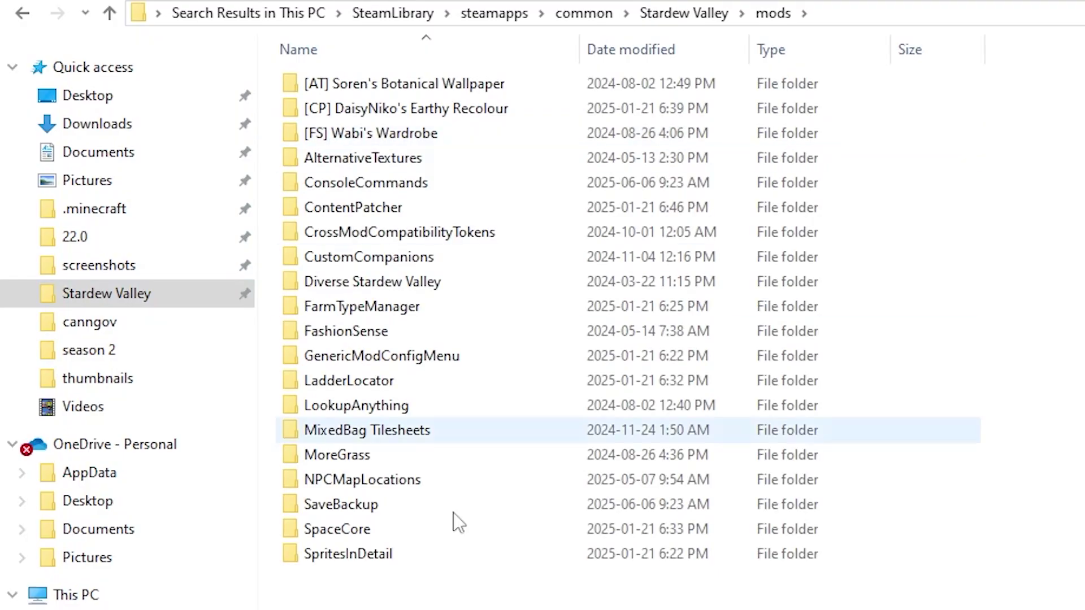
right_click(588, 392)
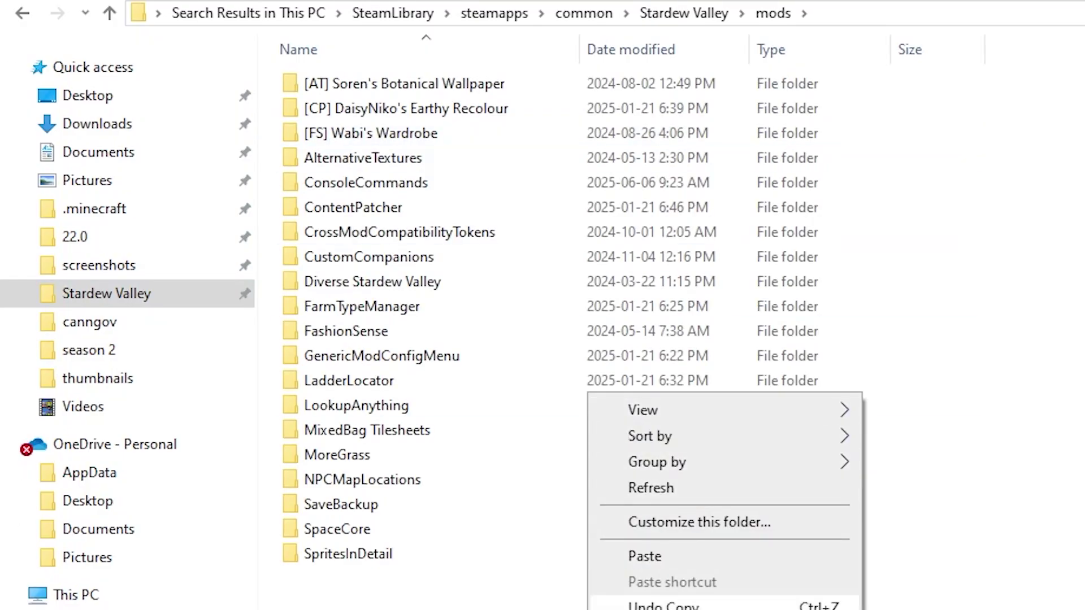
click(636, 556)
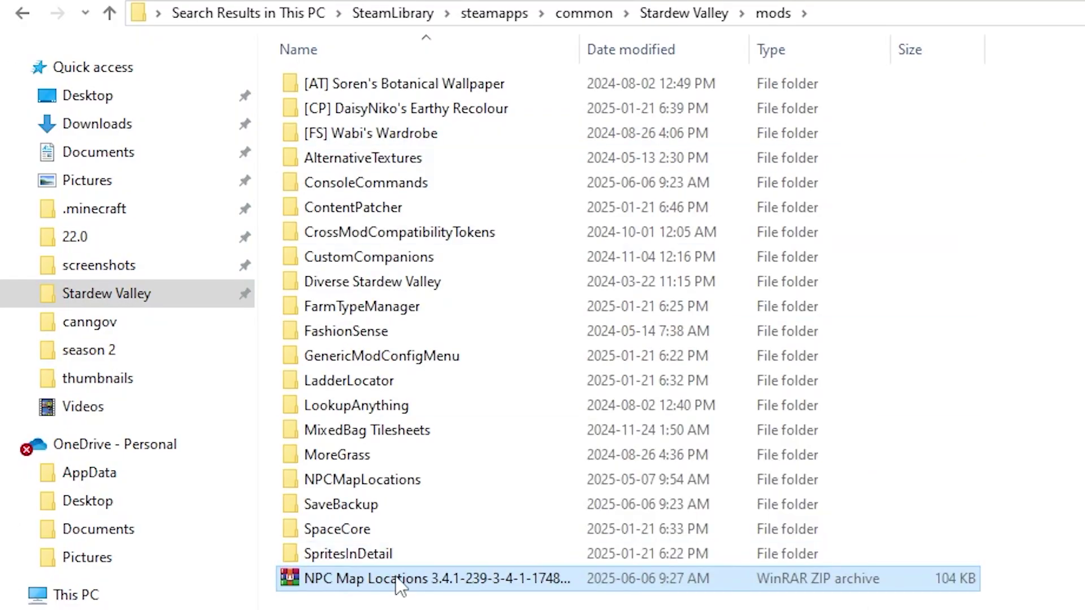
Extract the zip in place, replacing all existing NPCMapLocations files.
right_click(399, 585)
click(456, 212)
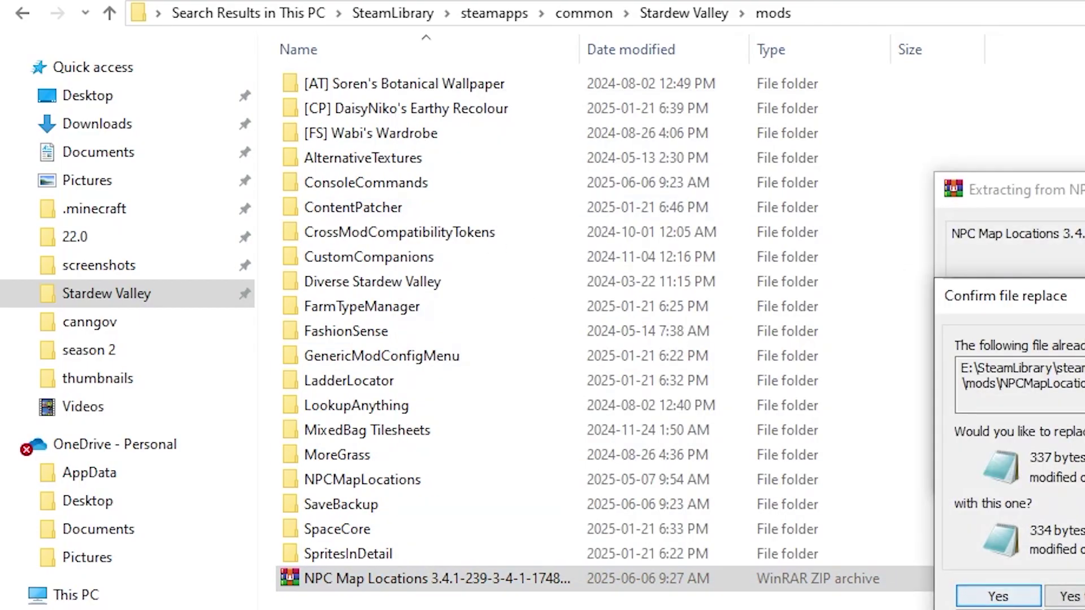
click(1006, 596)
click(1006, 597)
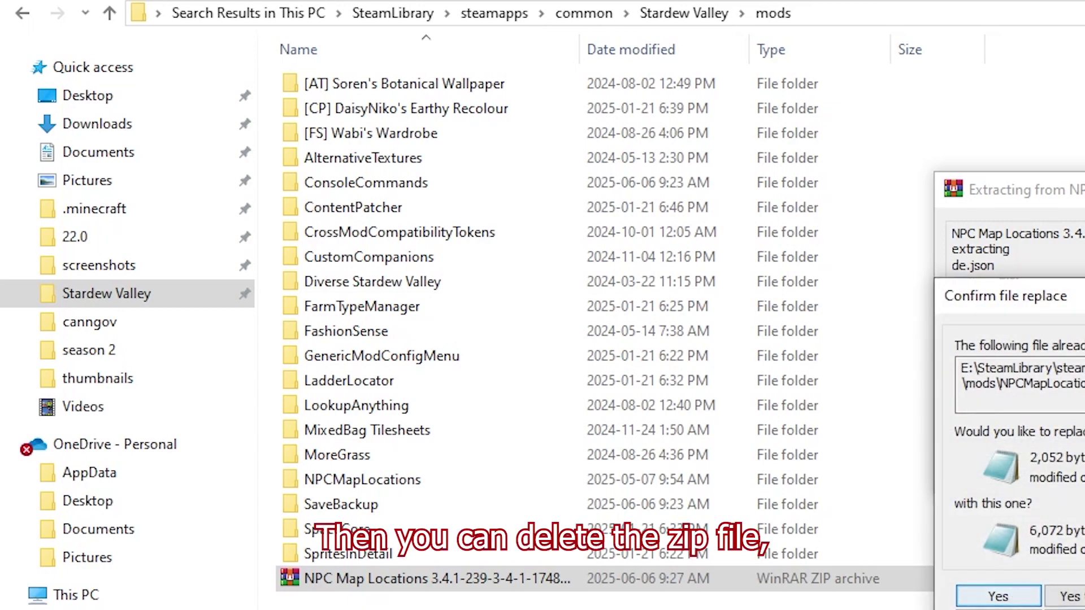
click(1065, 597)
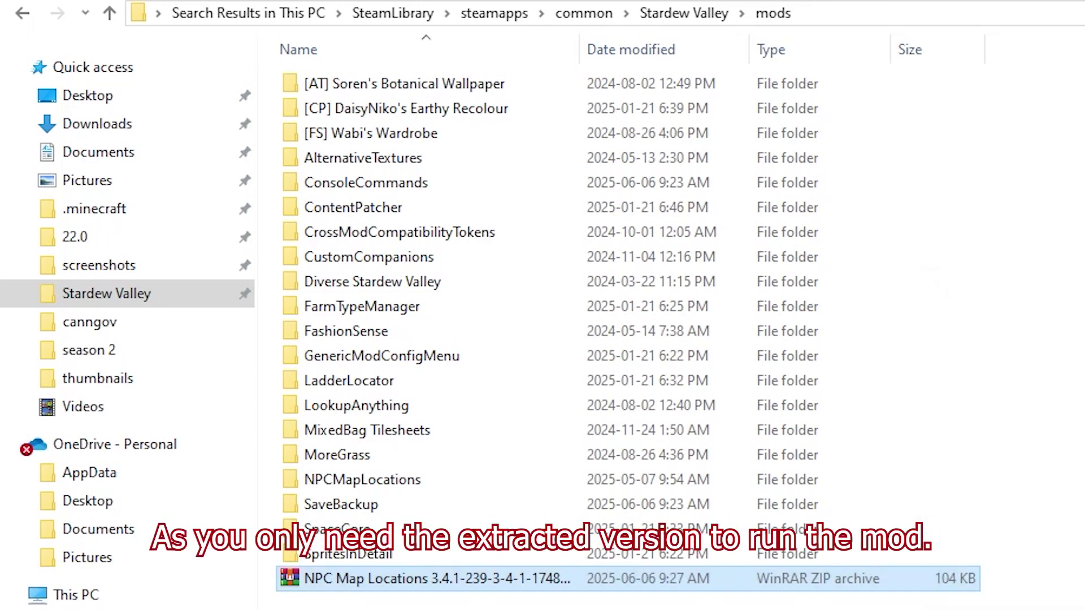